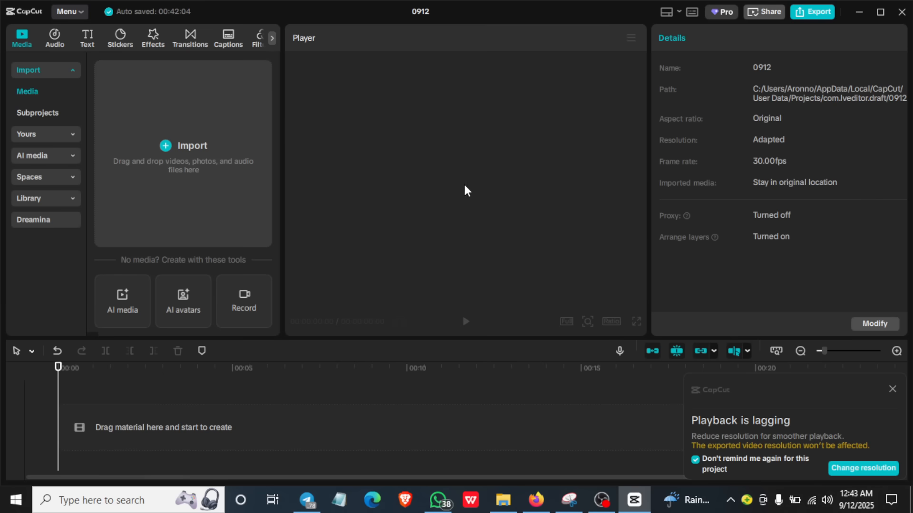
Step: Import the six Digen_Video clips from the Downloads folder's "Earlier this year" group into the project media
left_click(168, 146)
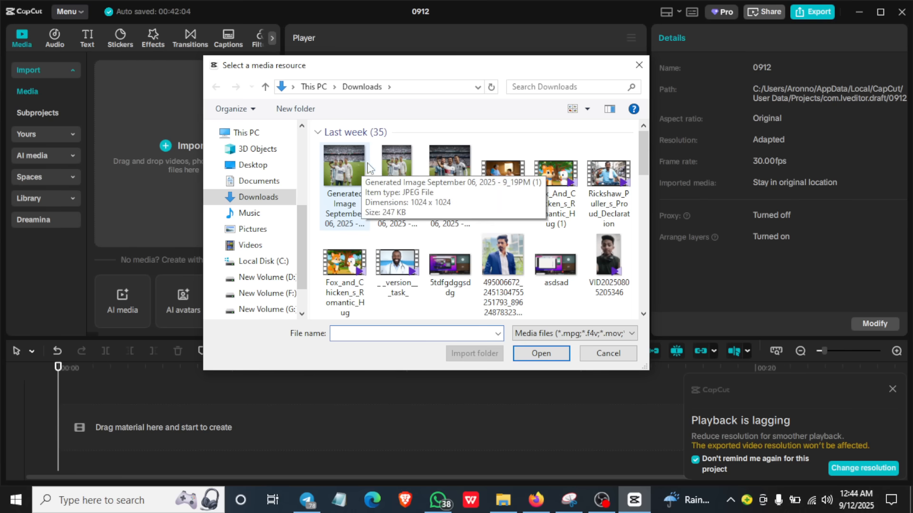
scroll(561, 241, "down", 3)
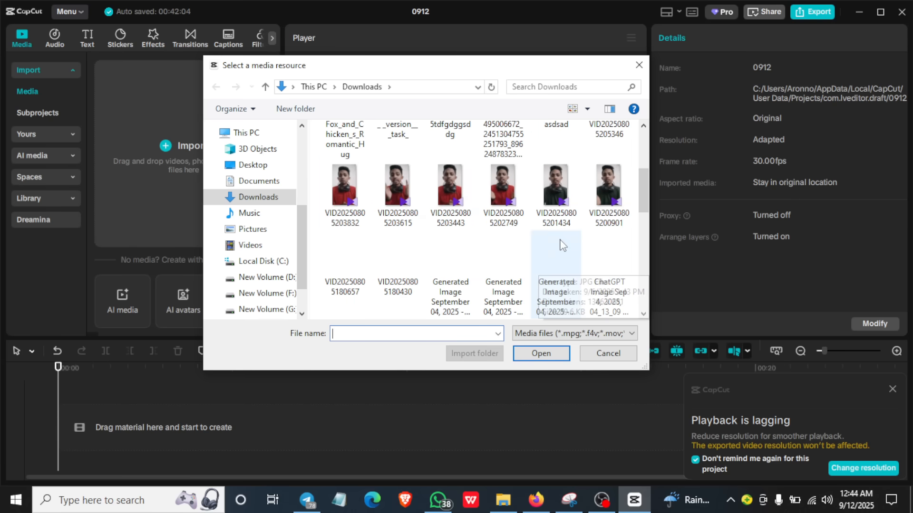
scroll(561, 242, "down", 10)
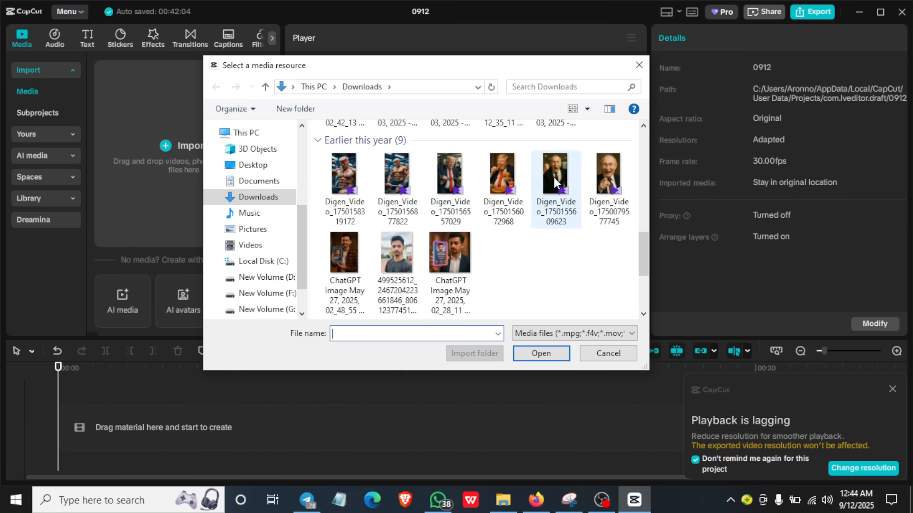
left_click(502, 176)
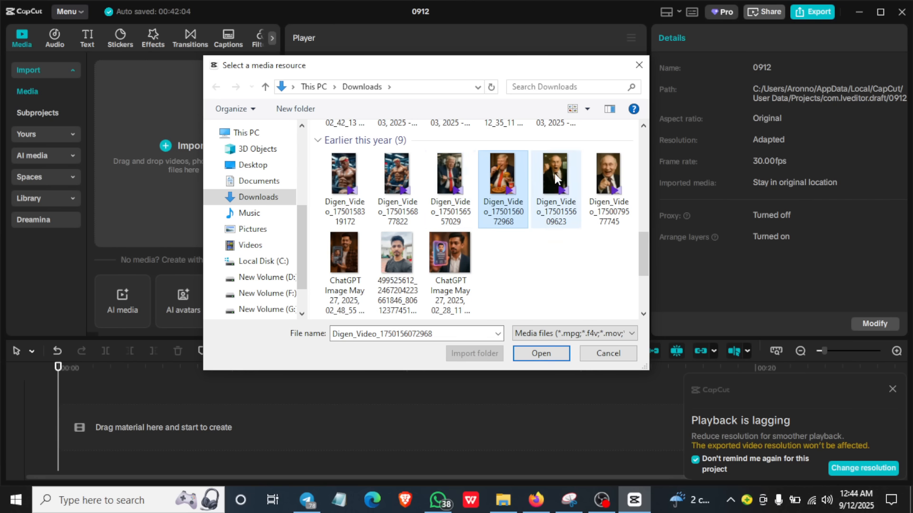
left_click(608, 173, "ctrl")
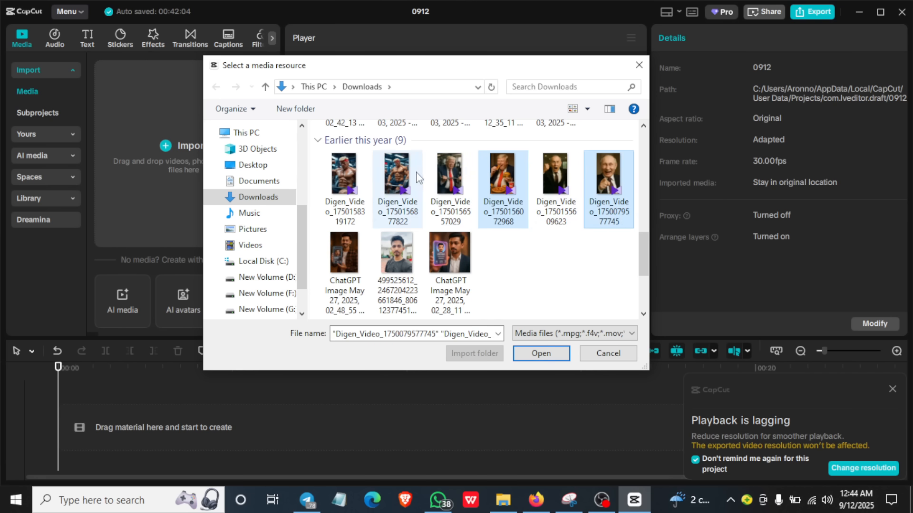
left_click(450, 175, "ctrl")
left_click(555, 173, "ctrl")
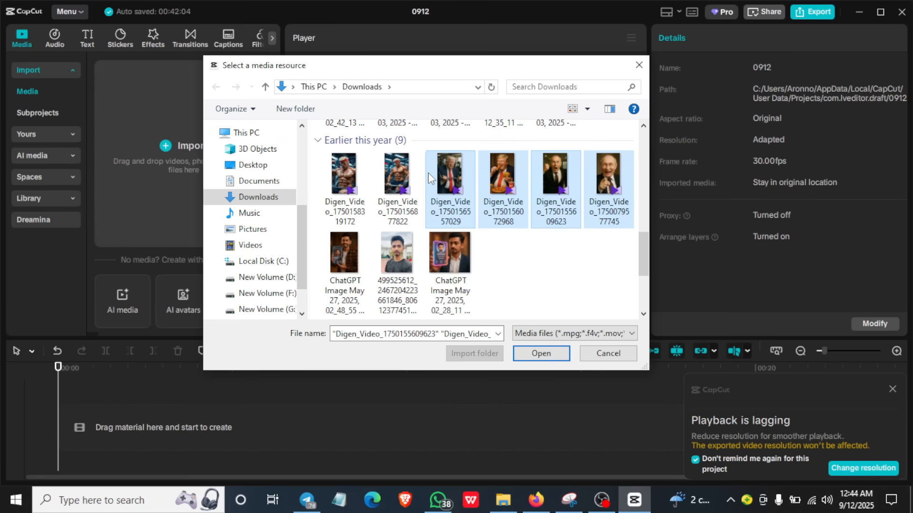
left_click(403, 183, "ctrl")
left_click(343, 174, "ctrl")
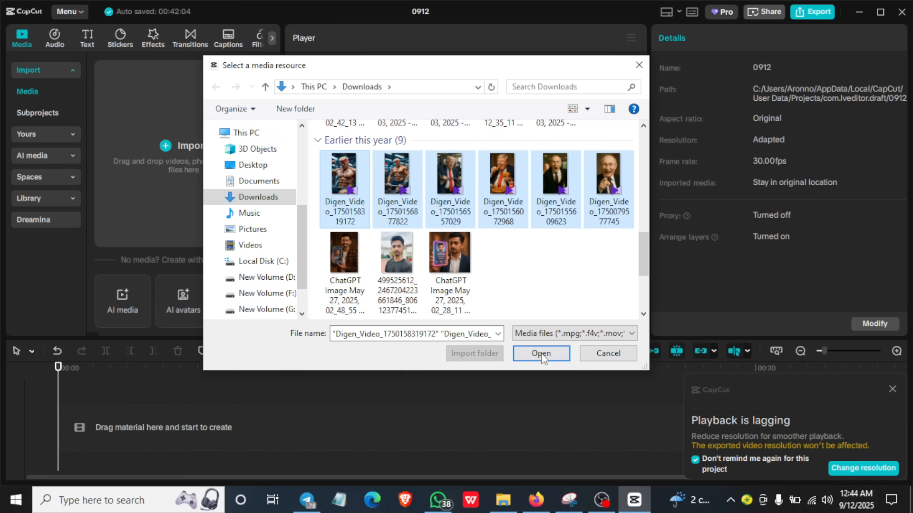
left_click(541, 354)
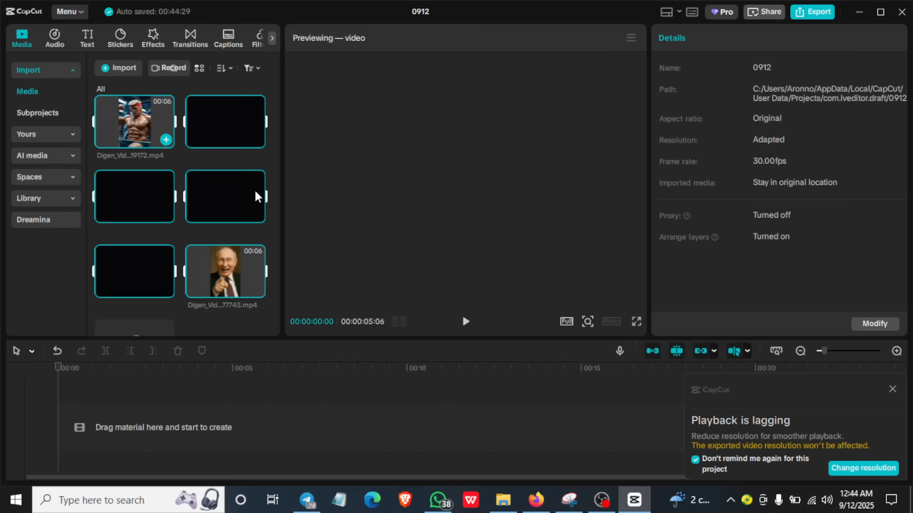
Step: Add all six imported clips to the timeline
scroll(249, 224, "down", 2)
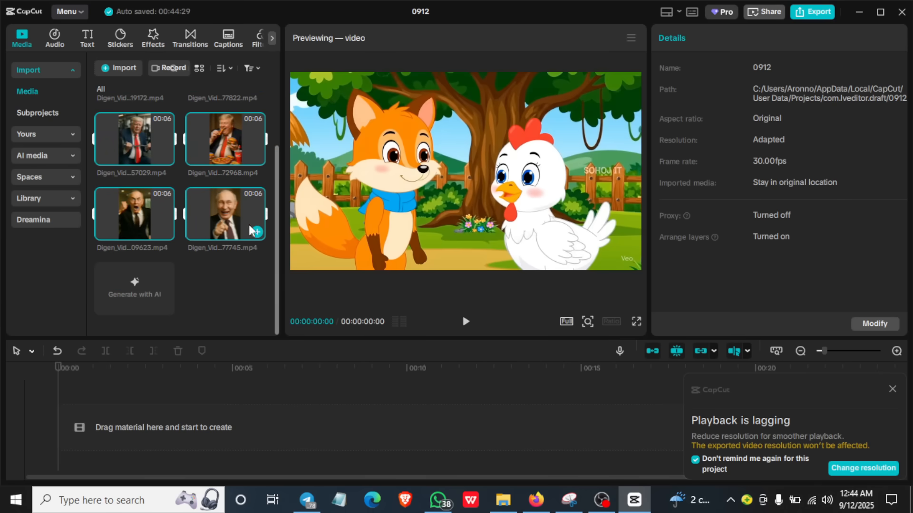
scroll(184, 201, "up", 2)
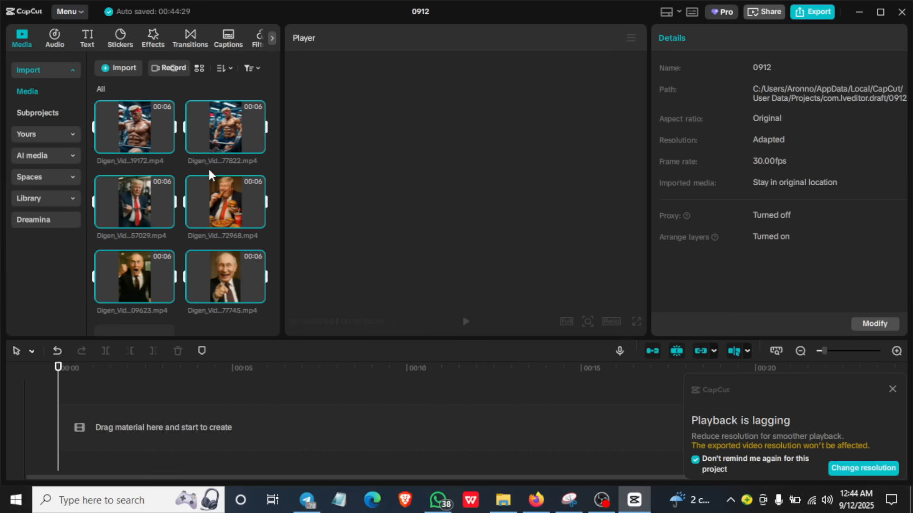
left_click(258, 295)
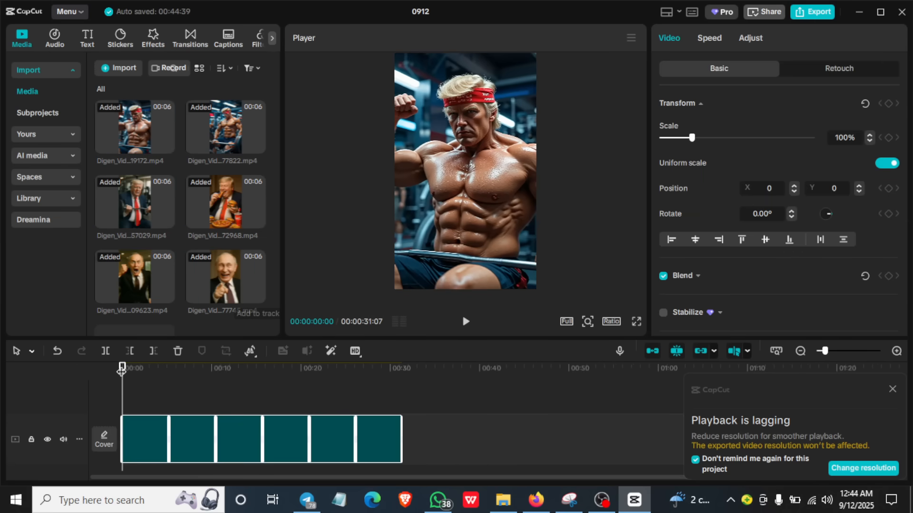
Step: Move the burger-eating clip to the start of the timeline and the laughing, pointing man clip to second place
left_click(136, 367)
left_click(170, 367)
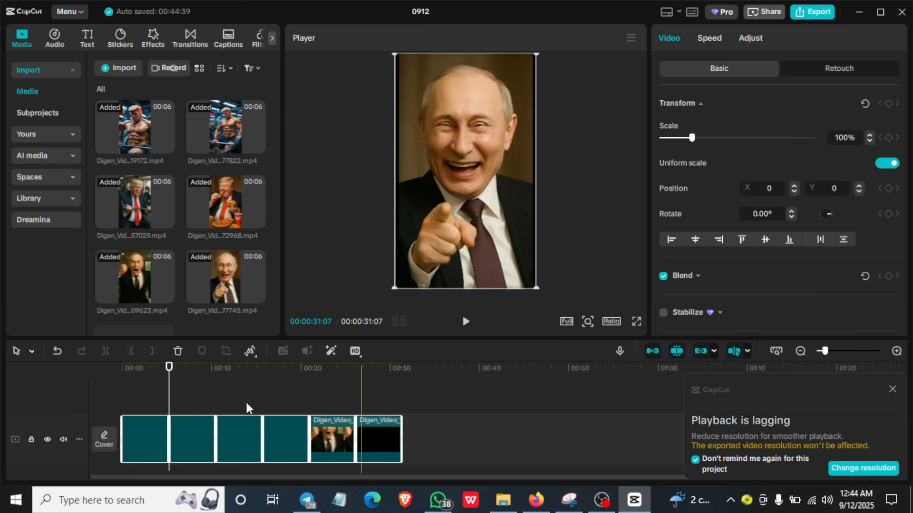
left_click_drag(202, 364, 337, 373)
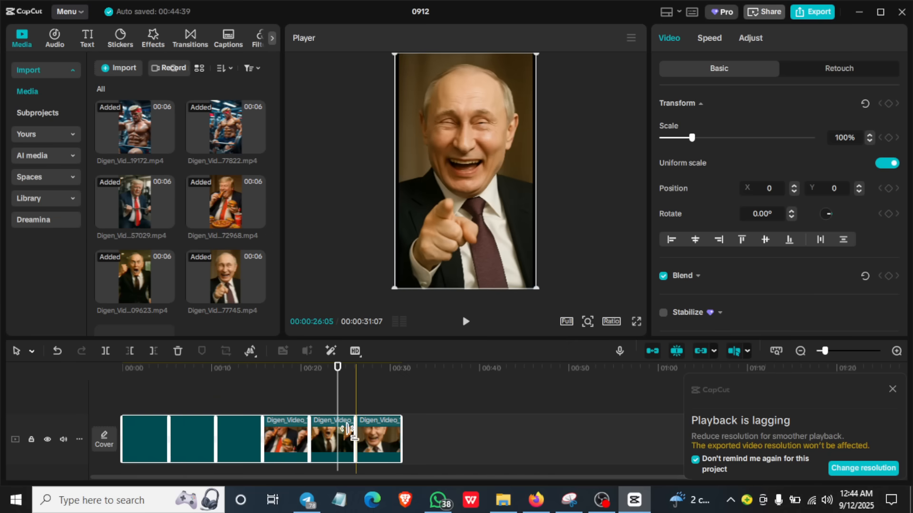
left_click(273, 433)
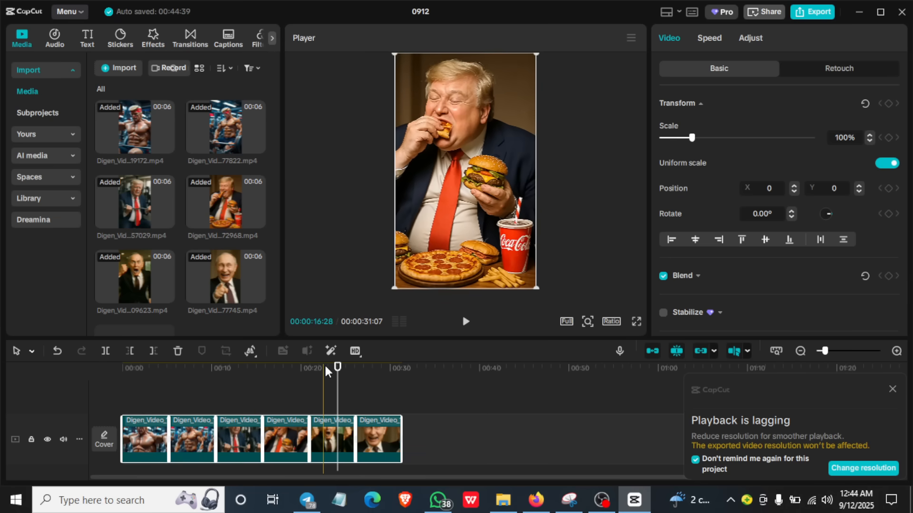
left_click_drag(295, 432, 133, 433)
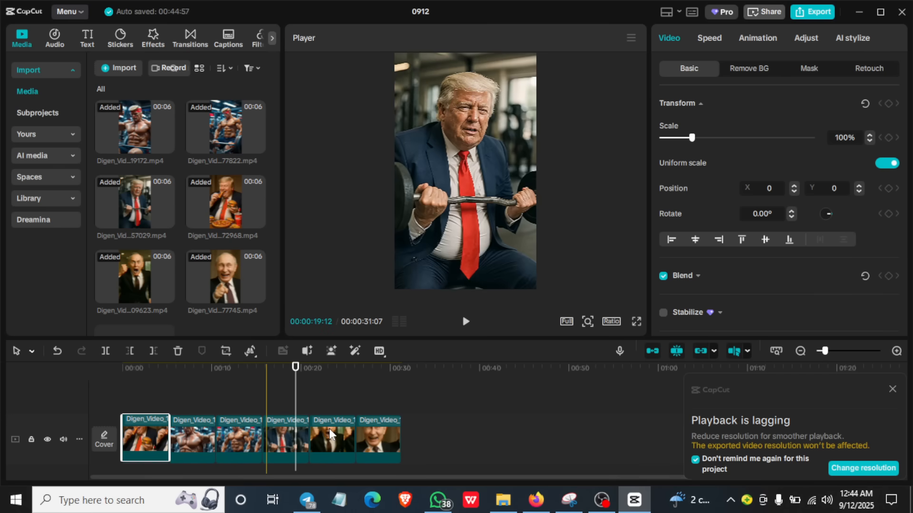
left_click_drag(377, 436, 187, 440)
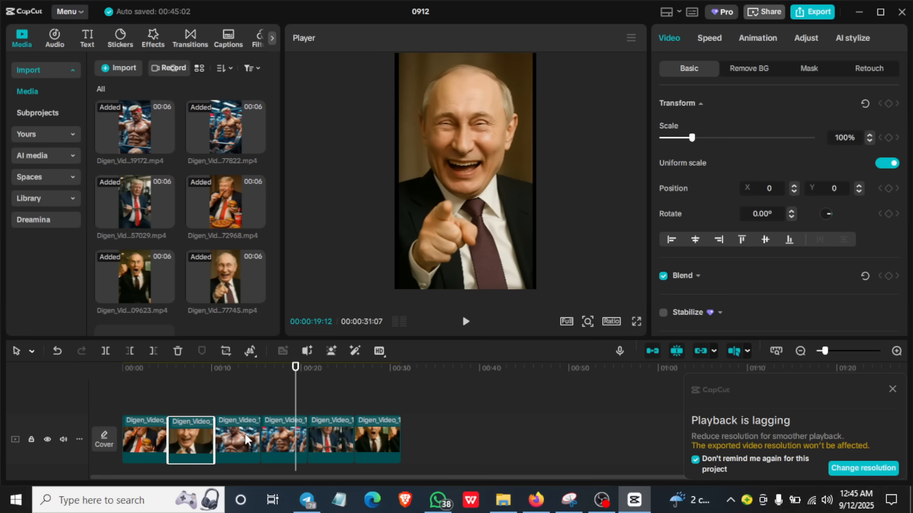
Step: Reorder the timeline so the clip of the suited man lifting a barbell is in third place, undoing one move along the way
left_click(313, 436)
left_click_drag(333, 432, 266, 429)
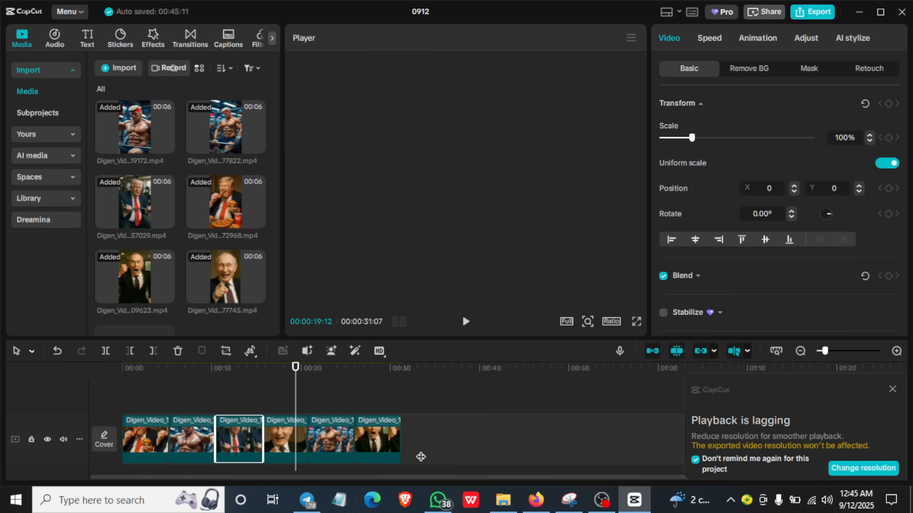
key("ctrl+z")
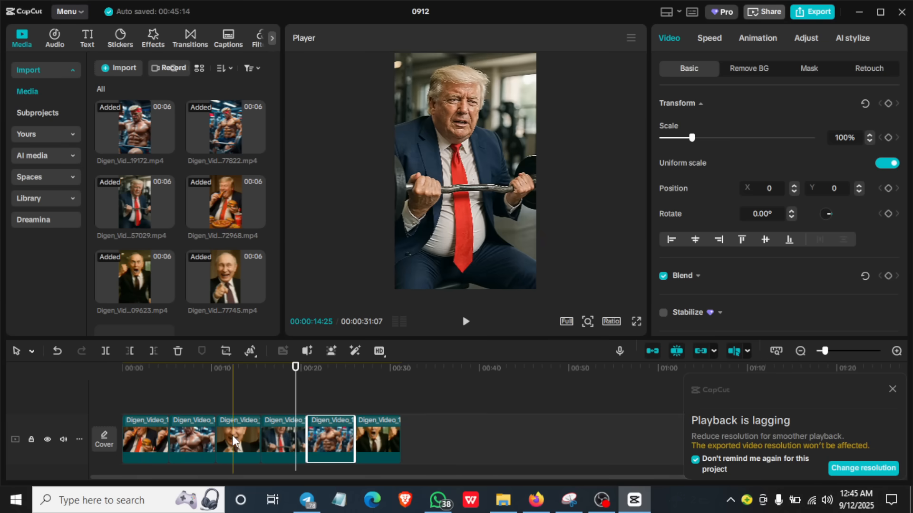
left_click_drag(269, 434, 290, 432)
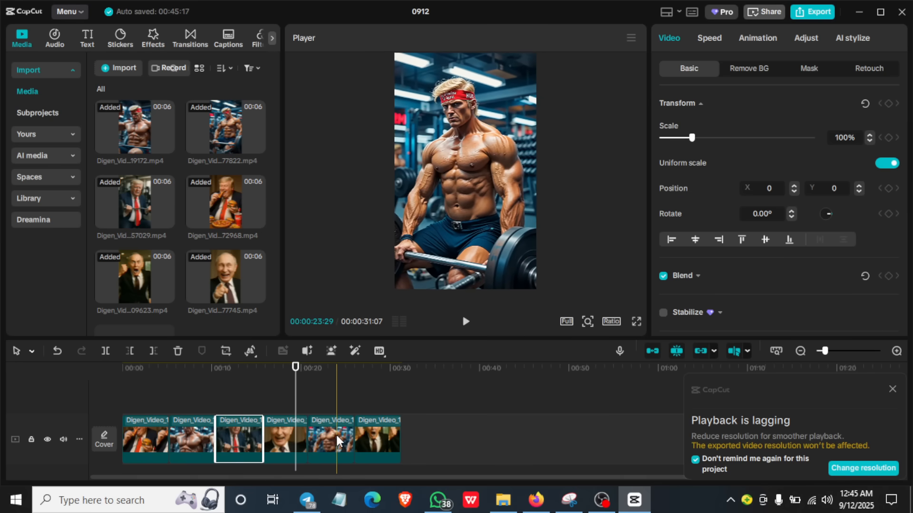
Step: Move the laughing man clip to second place and the suited man's barbell clip to third, ahead of both bodybuilder clips
left_click(291, 432)
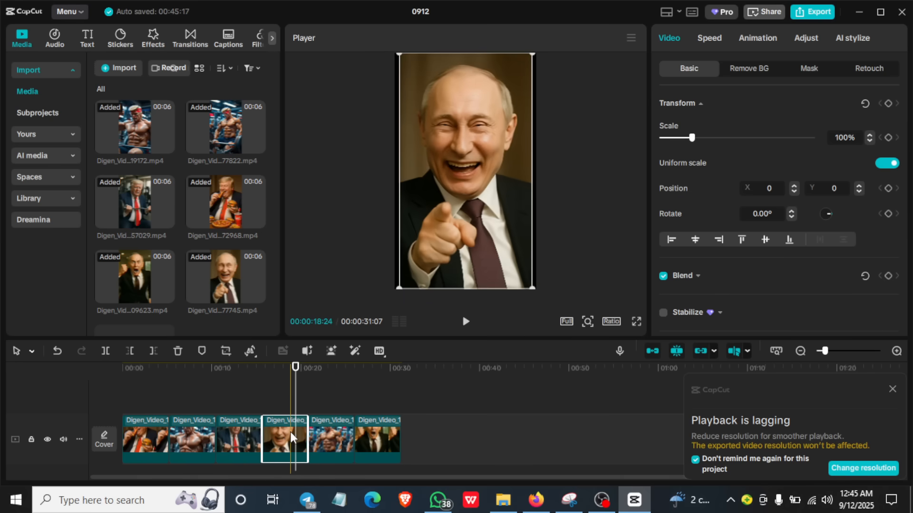
left_click_drag(290, 431, 181, 432)
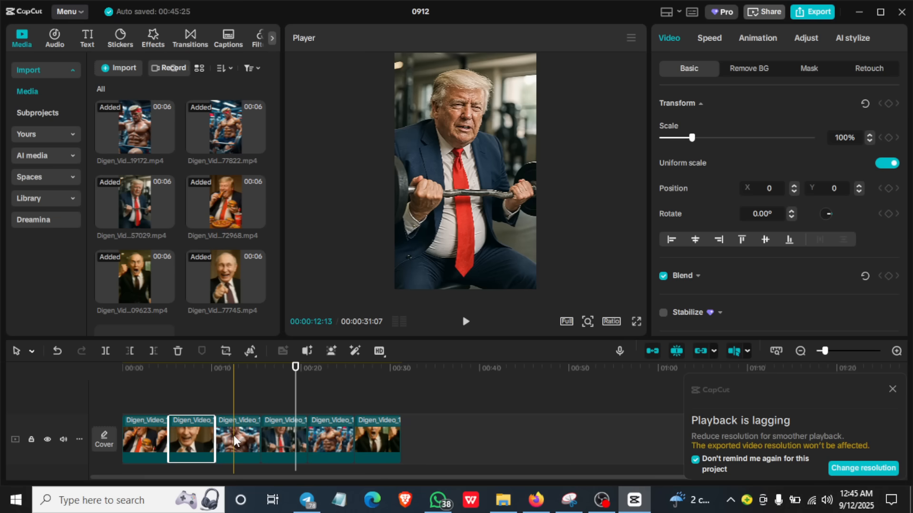
left_click(372, 439)
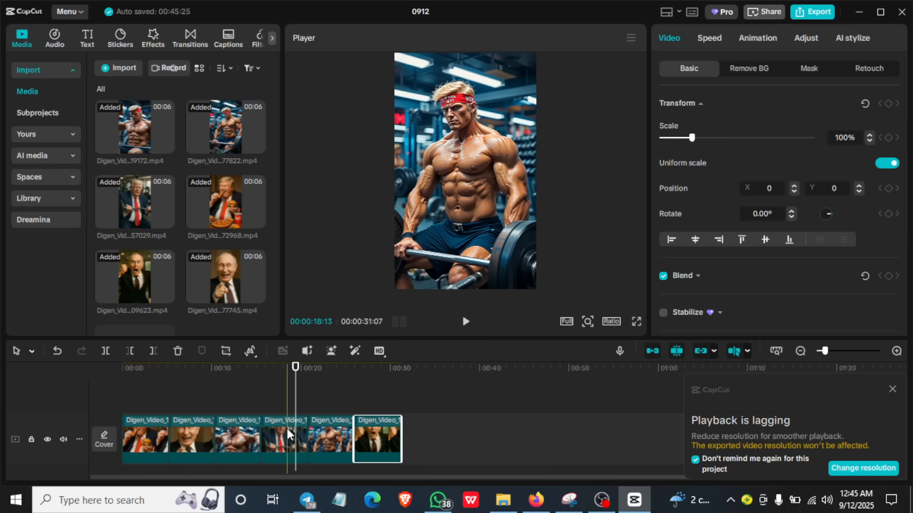
left_click_drag(272, 427, 238, 426)
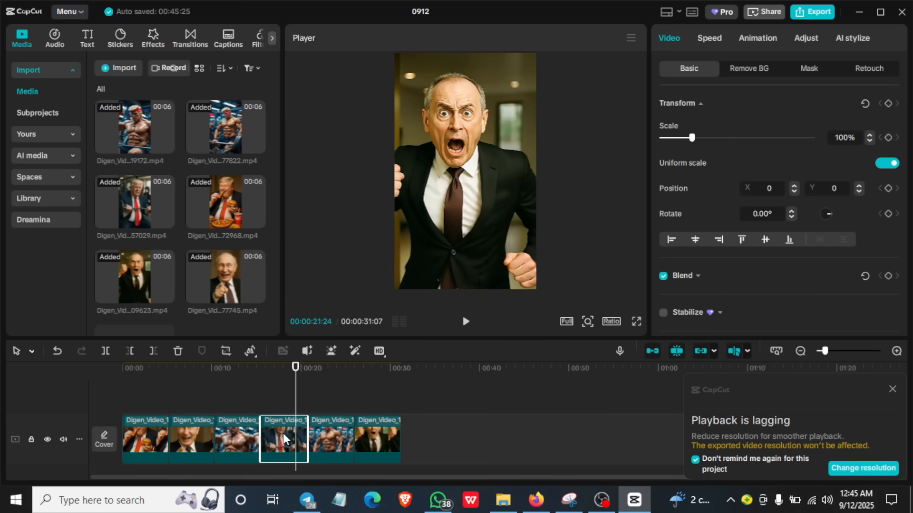
left_click_drag(280, 432, 238, 439)
Step: Preview the reordered sequence by playing it from the start and checking the clips through the first bodybuilder scene, finishing back at the beginning
left_click(302, 371)
left_click_drag(278, 372, 343, 368)
mouse_move(376, 433)
left_mouse_down()
mouse_move(333, 432)
mouse_move(367, 435)
left_mouse_up()
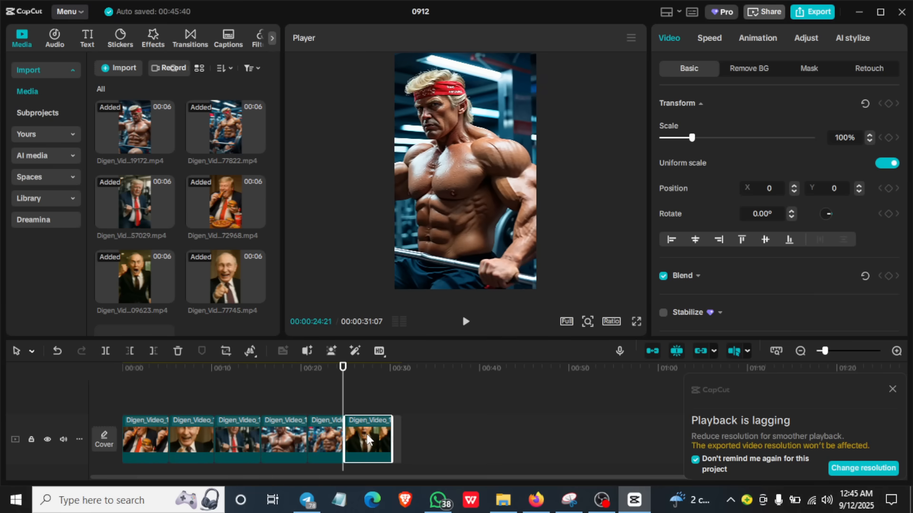
left_click_drag(343, 367, 106, 354)
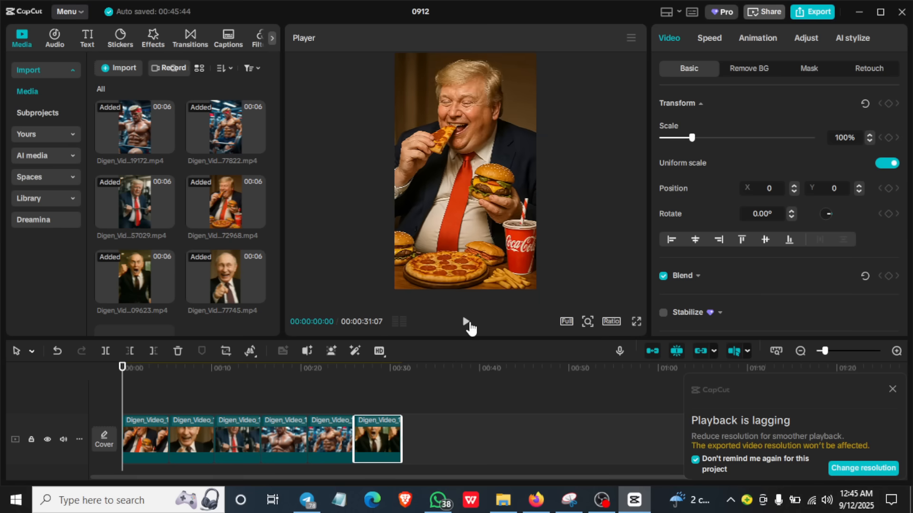
left_click(466, 322)
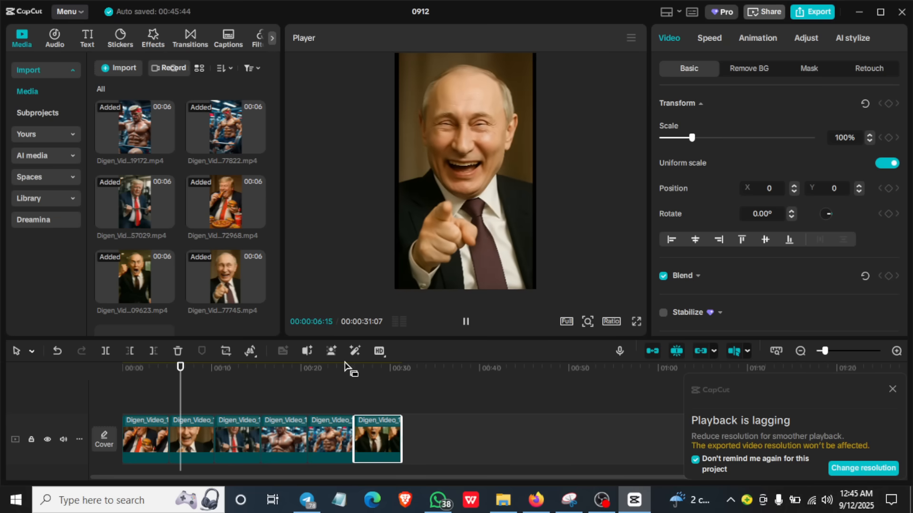
left_click_drag(189, 371, 230, 369)
left_click(467, 323)
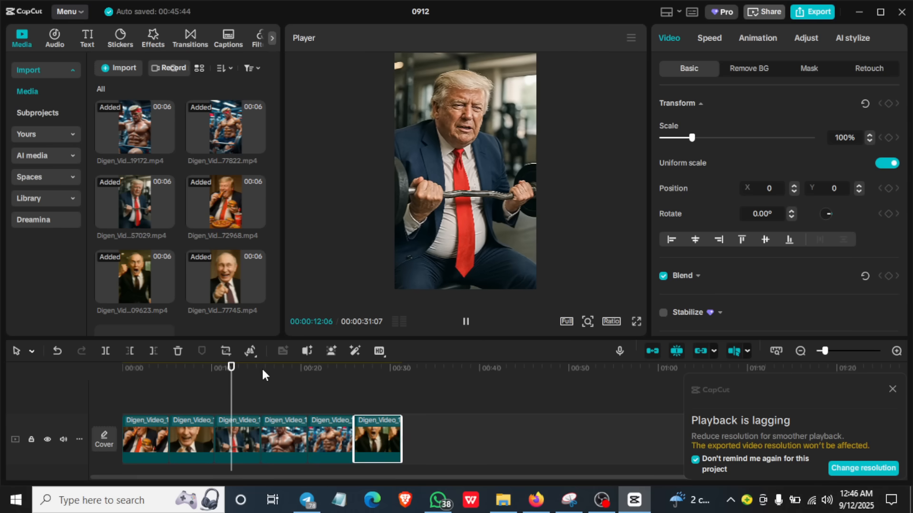
left_click(276, 366)
left_click(466, 323)
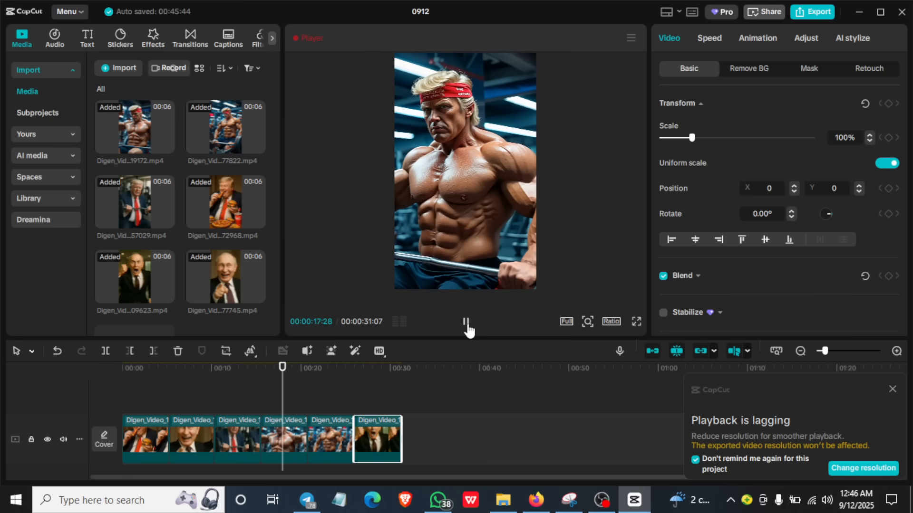
left_click(464, 324)
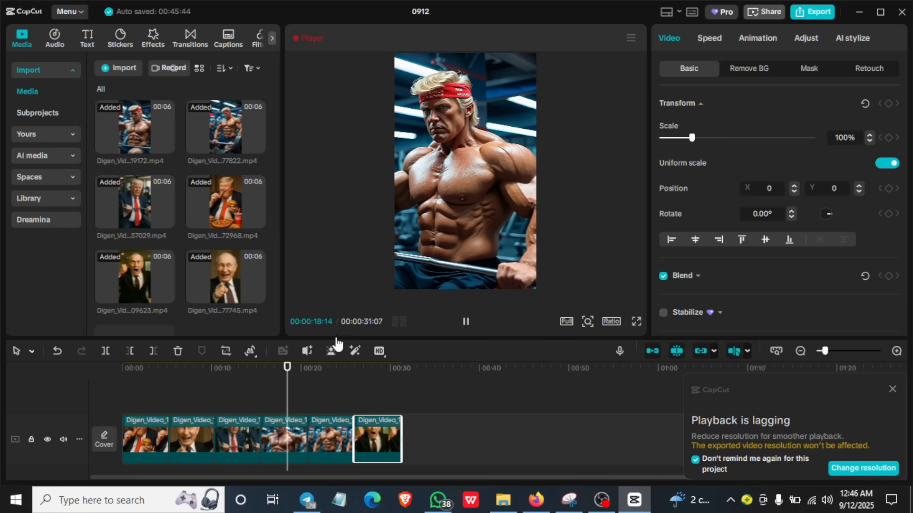
left_click_drag(288, 369, 122, 368)
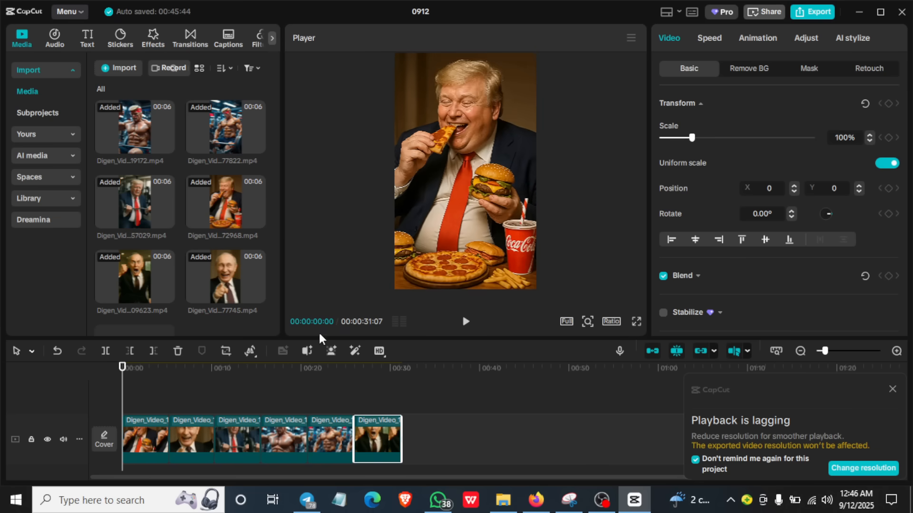
Step: Select all six timeline clips together and set their playback speed to 1.26x
left_click(456, 443)
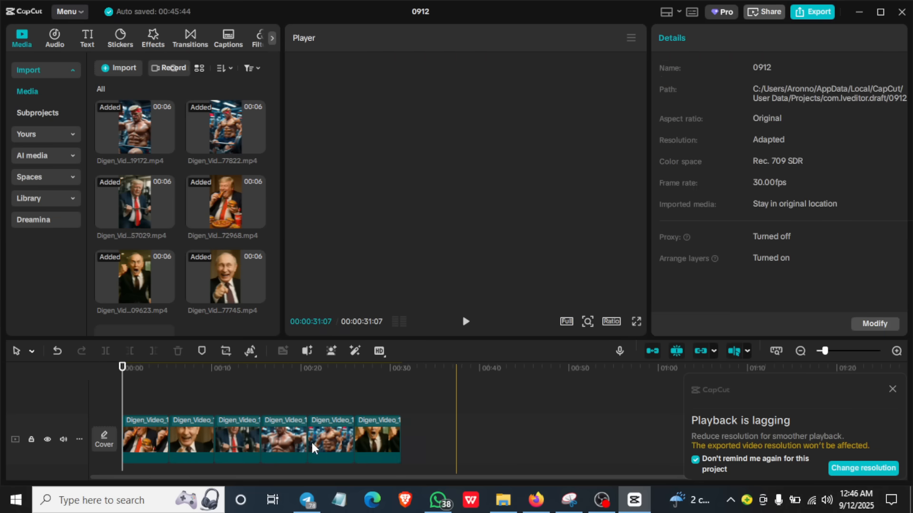
left_click_drag(191, 443, 410, 435)
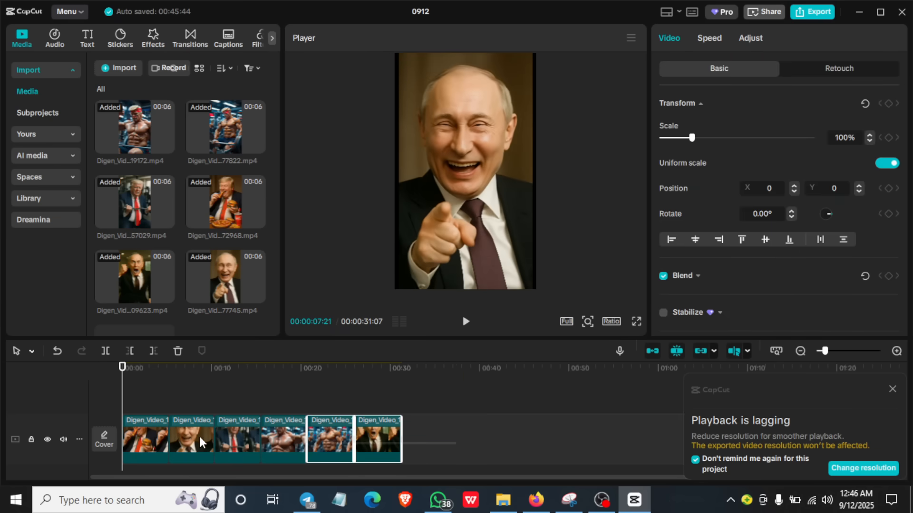
left_click_drag(151, 443, 158, 439)
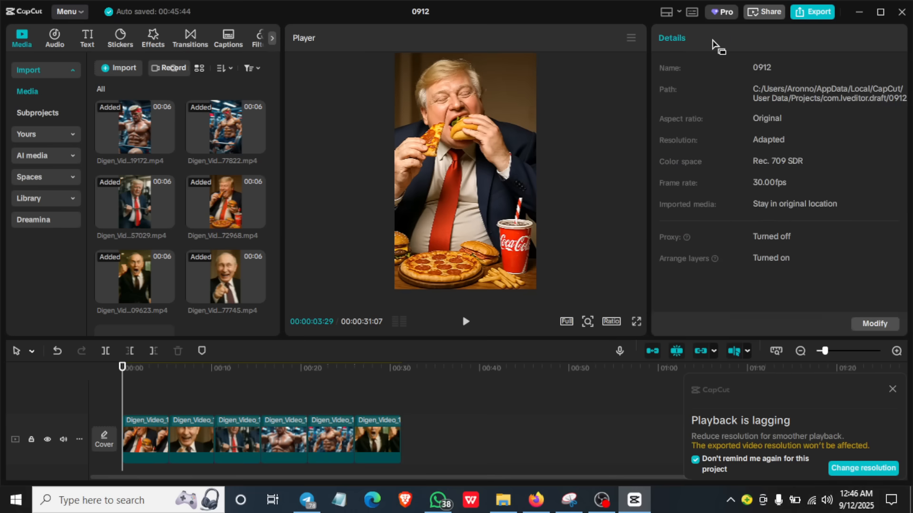
left_click_drag(246, 430, 176, 464)
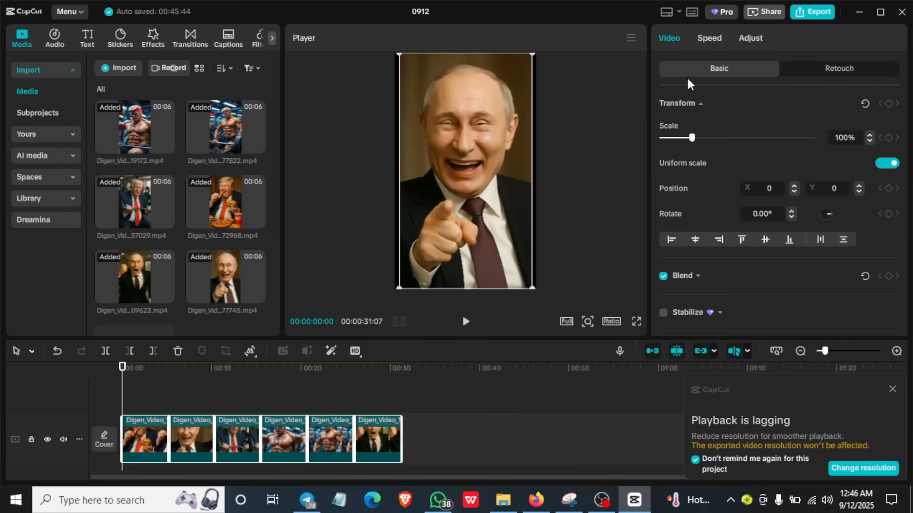
left_click(705, 38)
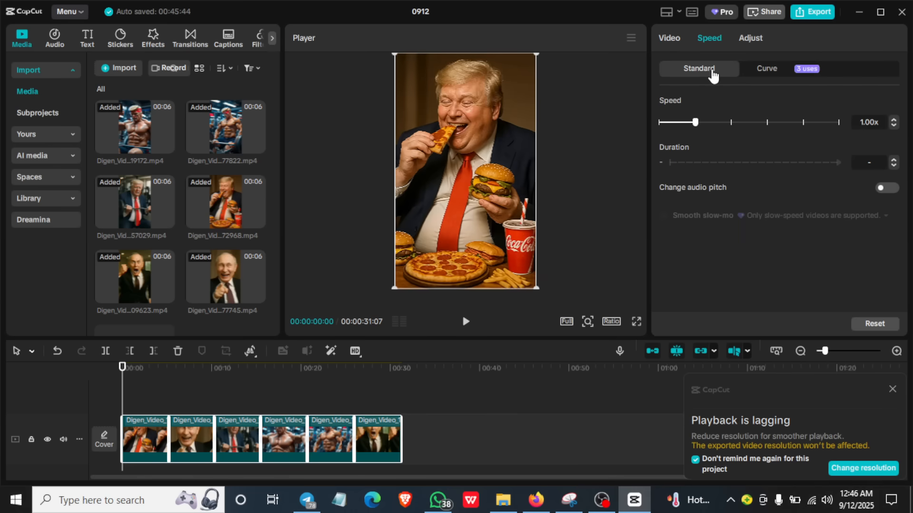
left_click(704, 122)
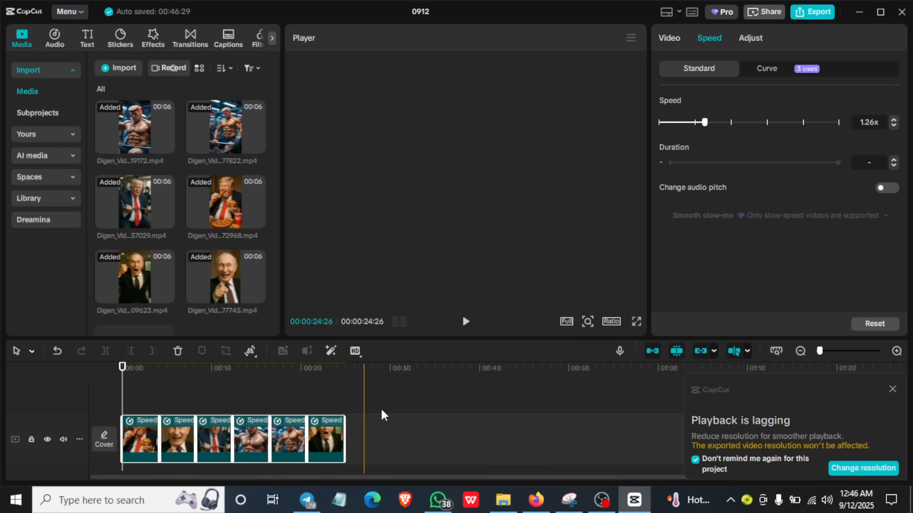
Step: Apply the Zoom 1 combo animation to the burger-eating clip at the start of the timeline
left_click(364, 440)
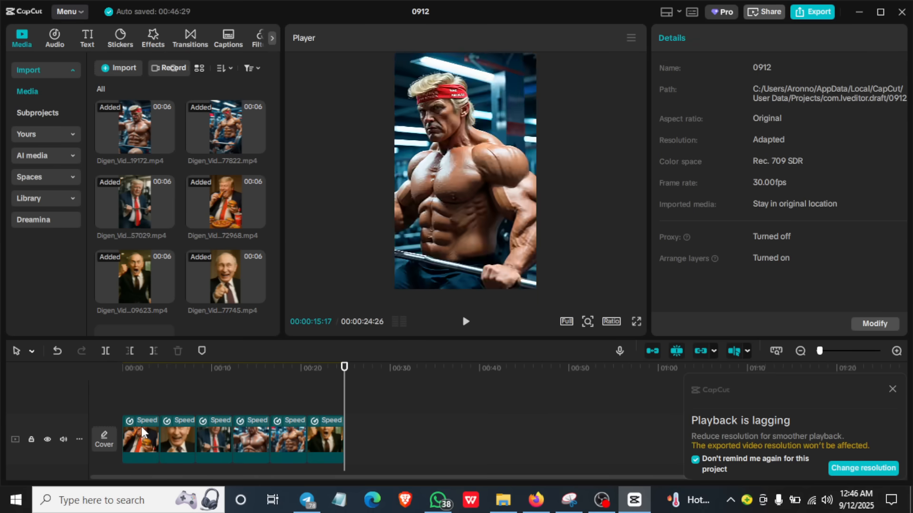
key("ctrl+a")
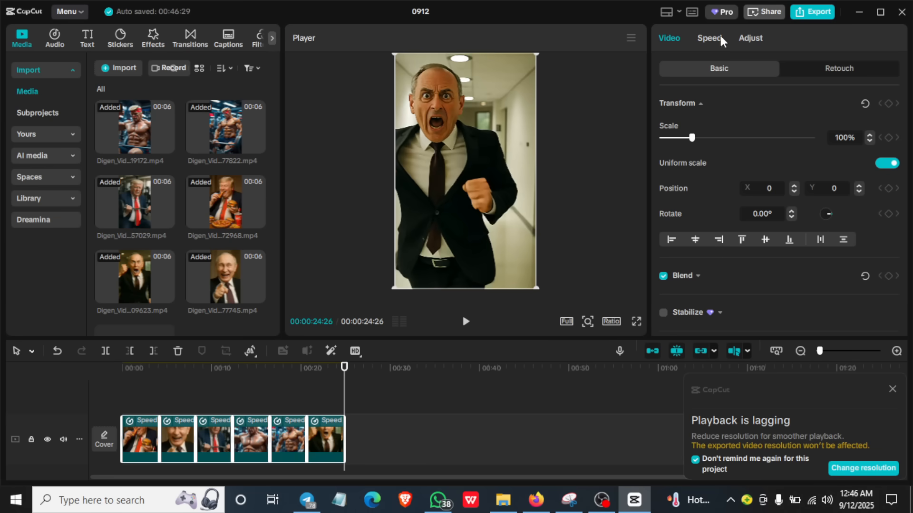
left_click(147, 441)
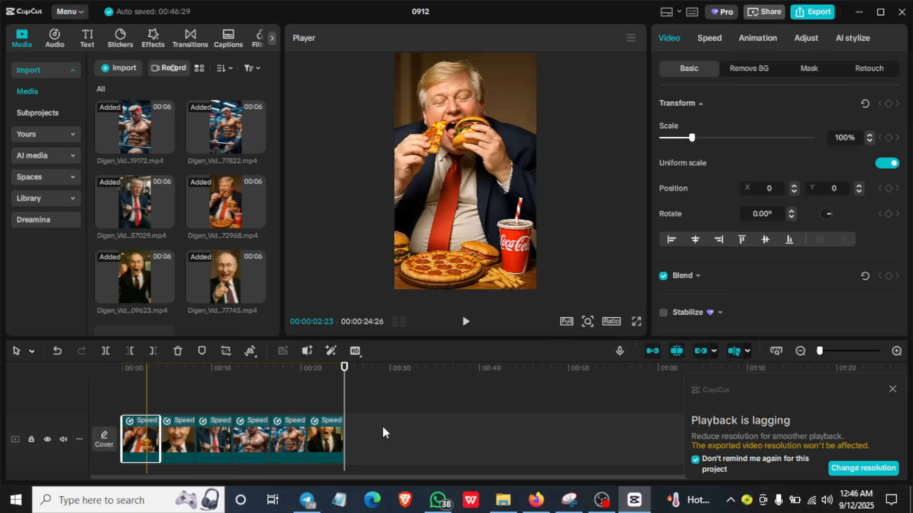
left_click(751, 36)
left_click(732, 120)
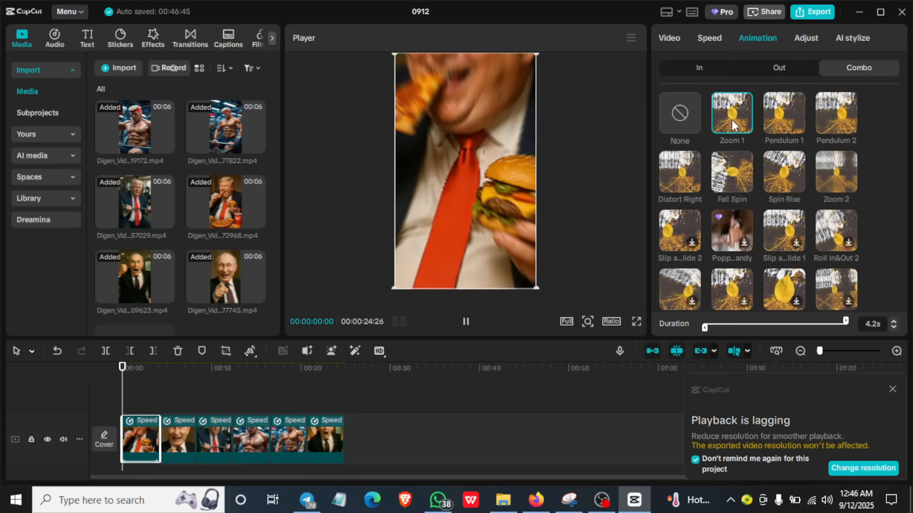
Step: Apply the Pendulum 1 combo animation to the laughing man clip and Spin Rise to the suited man's barbell clip
left_click(468, 325)
left_click(467, 325)
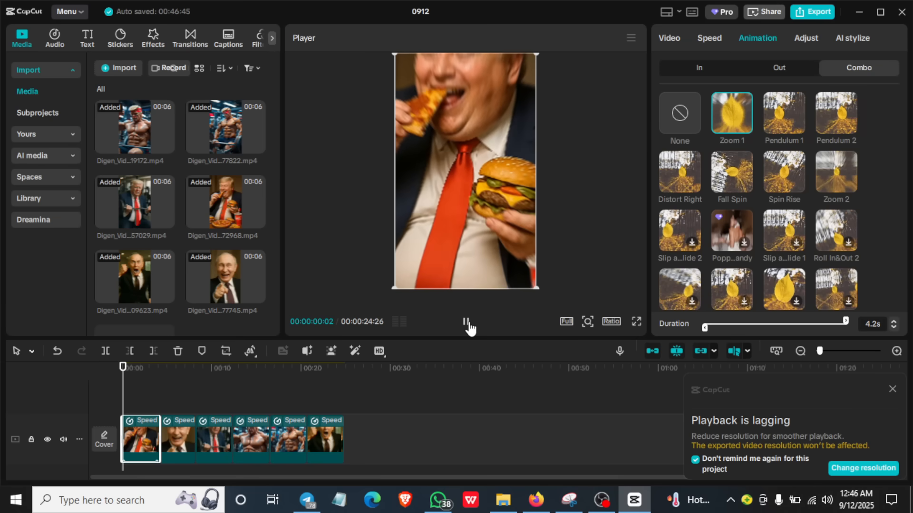
left_click_drag(125, 373, 179, 371)
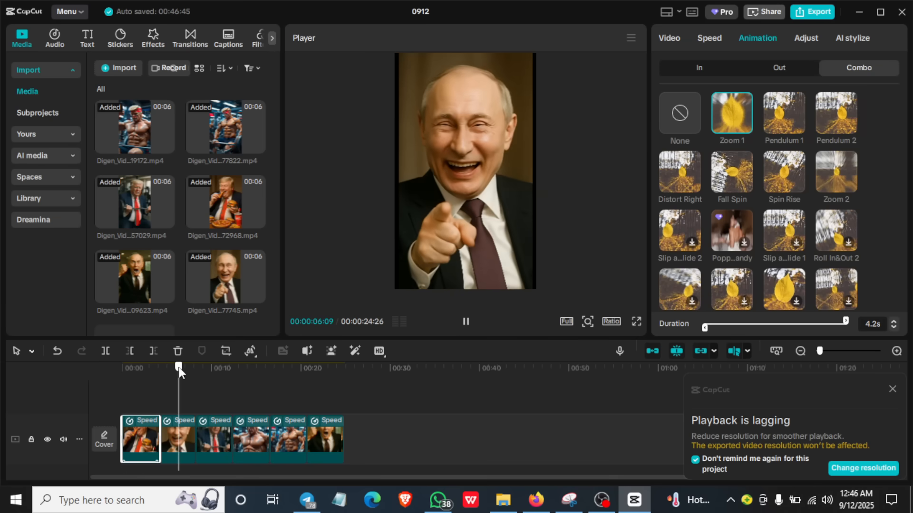
left_click(491, 151)
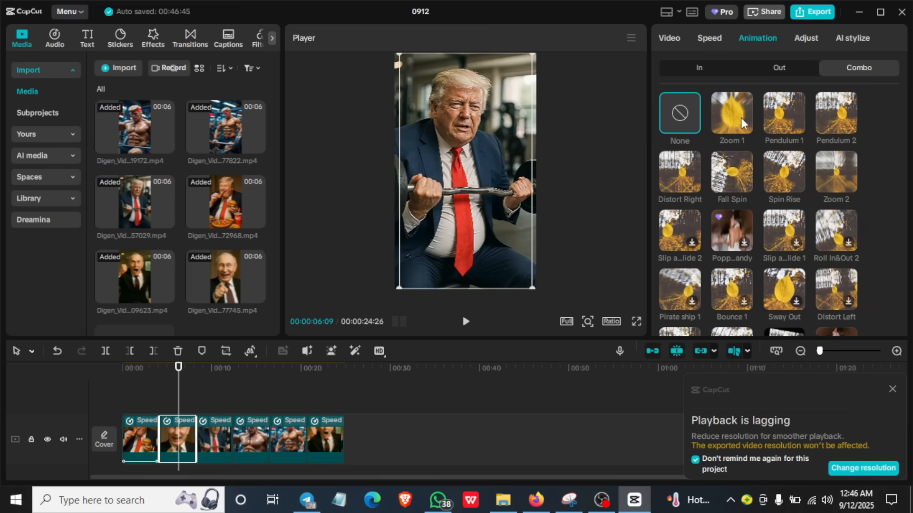
left_click(773, 116)
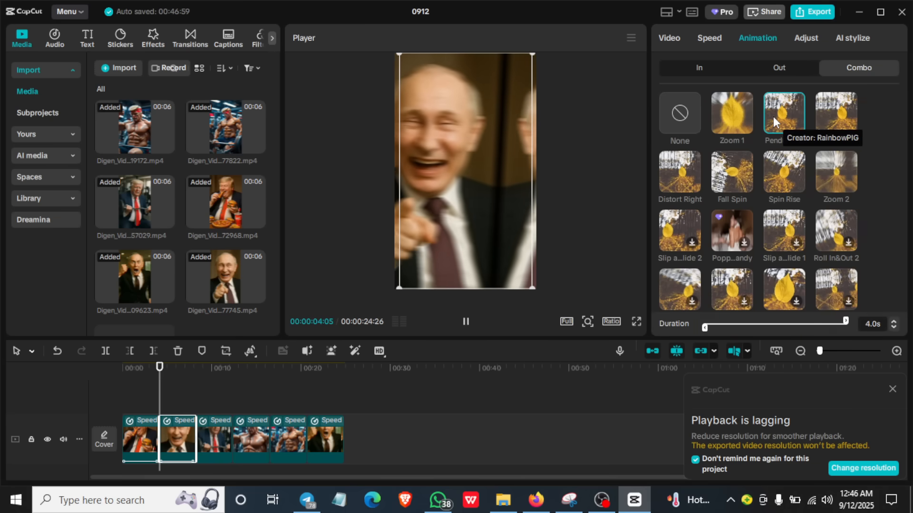
left_click(205, 427)
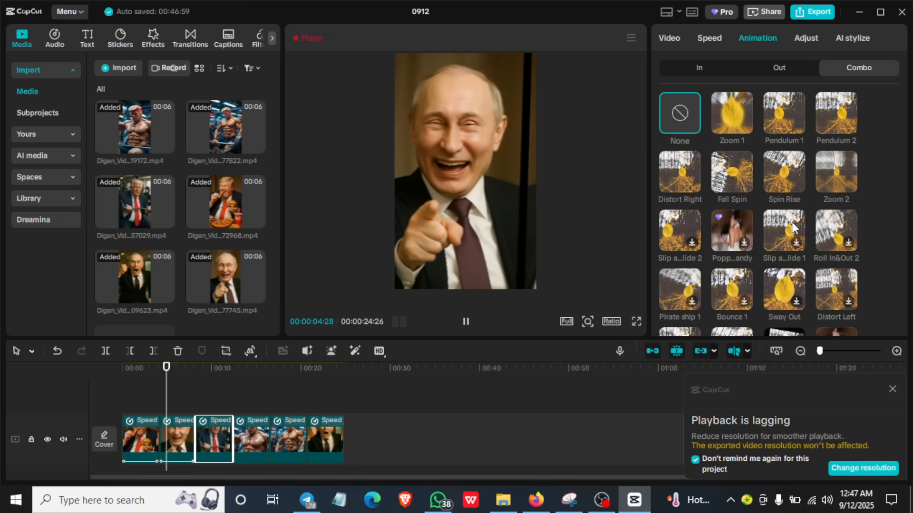
left_click(792, 183)
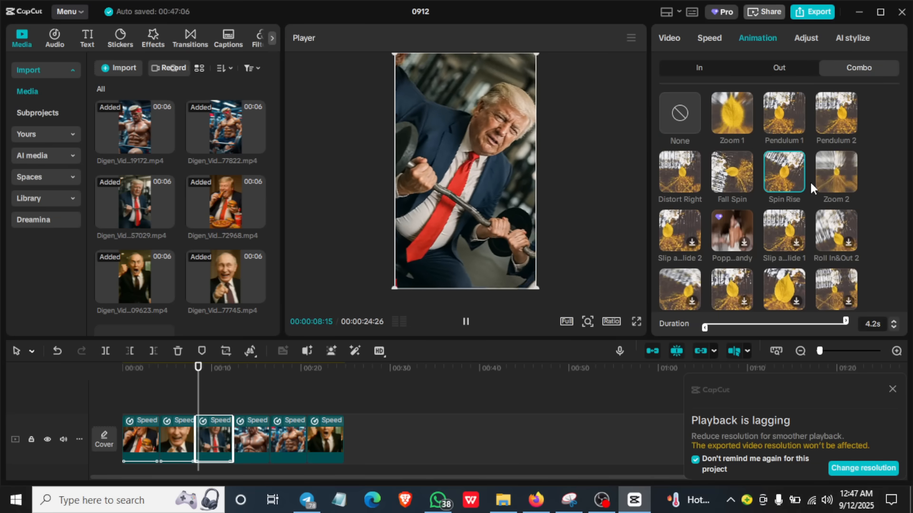
Step: Apply the Distort Right combo animation to the first bodybuilder clip and Zoom 2 to the second bodybuilder clip
left_click(274, 369)
left_click_drag(275, 369, 258, 370)
key("space")
left_click(266, 428)
left_click(692, 187)
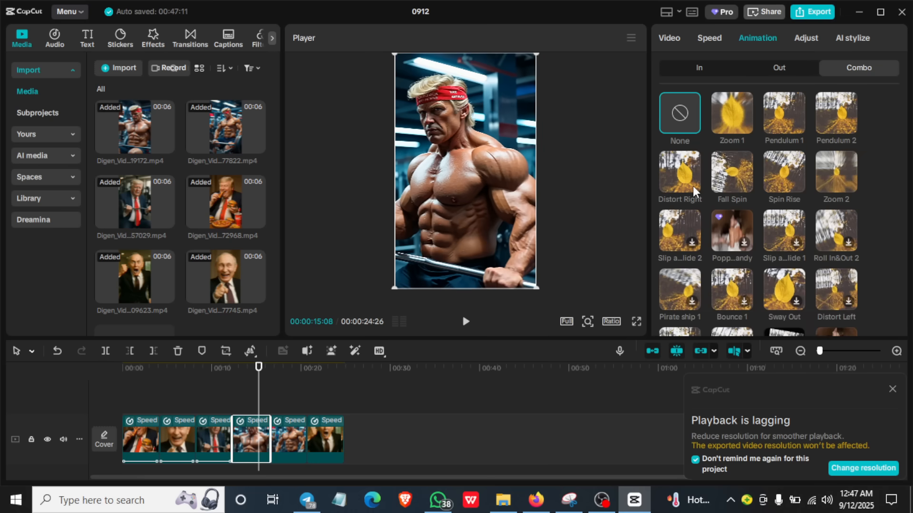
left_click(289, 437)
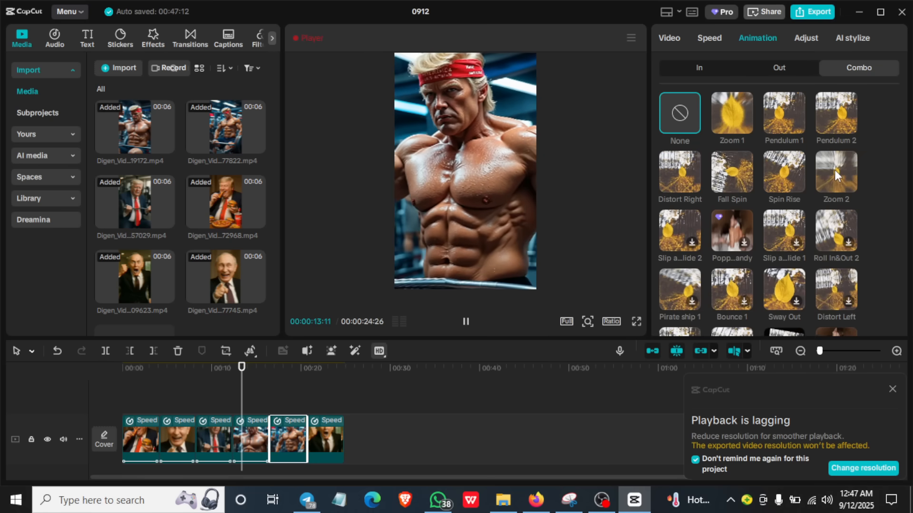
left_click(834, 170)
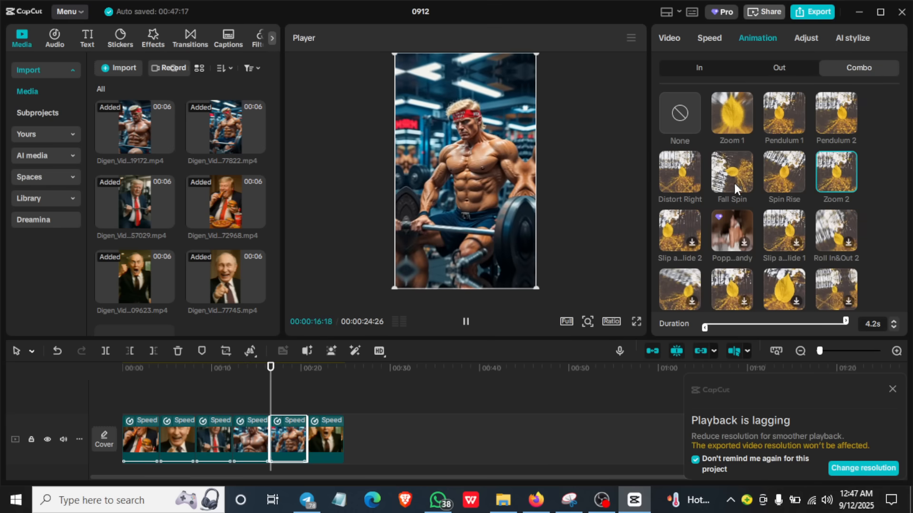
Step: Apply the "Blurr...de-in" exit animation to the shouting man clip at the end and return the playhead to the start
left_click(332, 423)
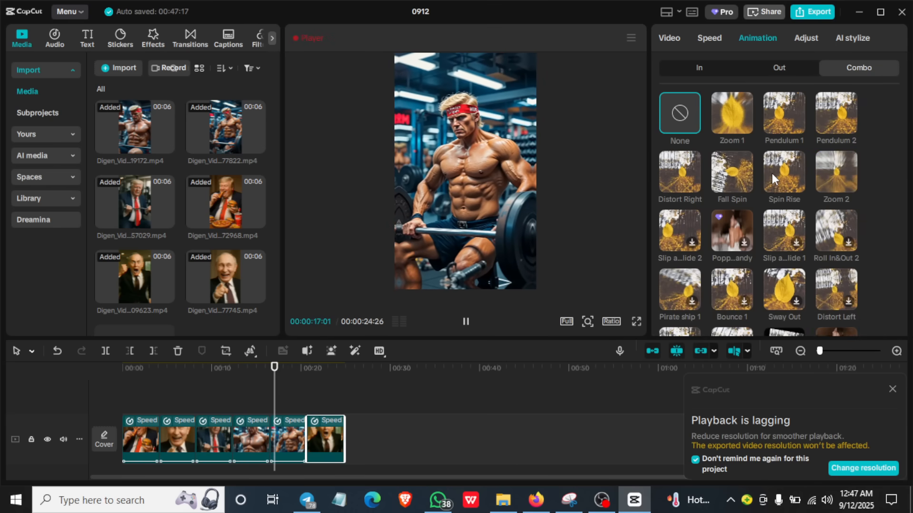
left_click(769, 69)
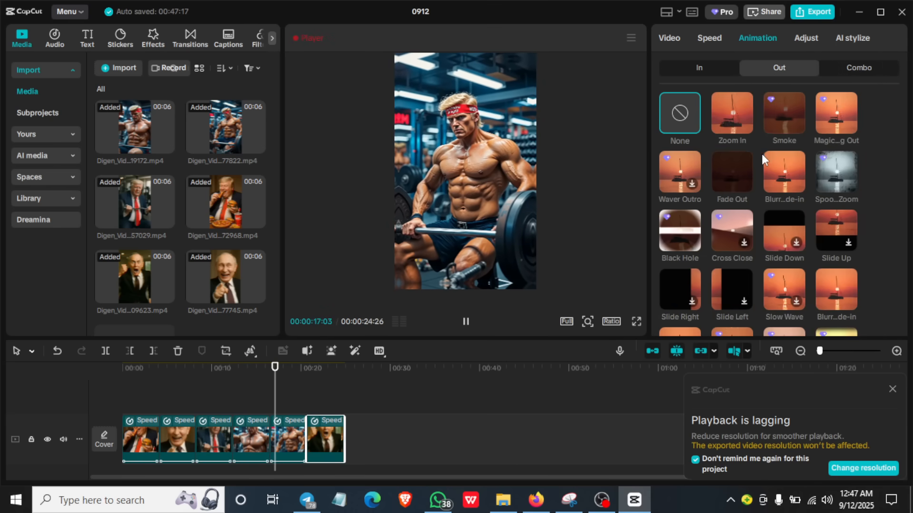
left_click(782, 183)
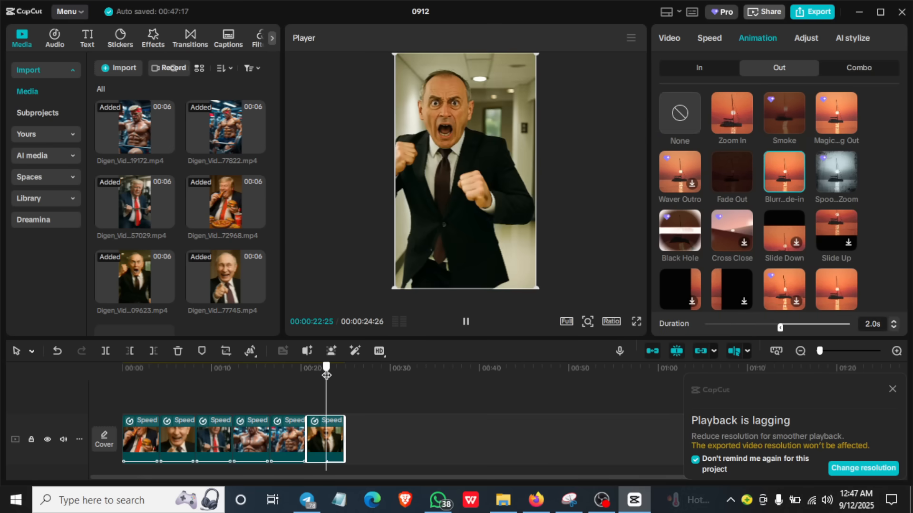
left_click(295, 367)
left_click_drag(183, 370, 113, 361)
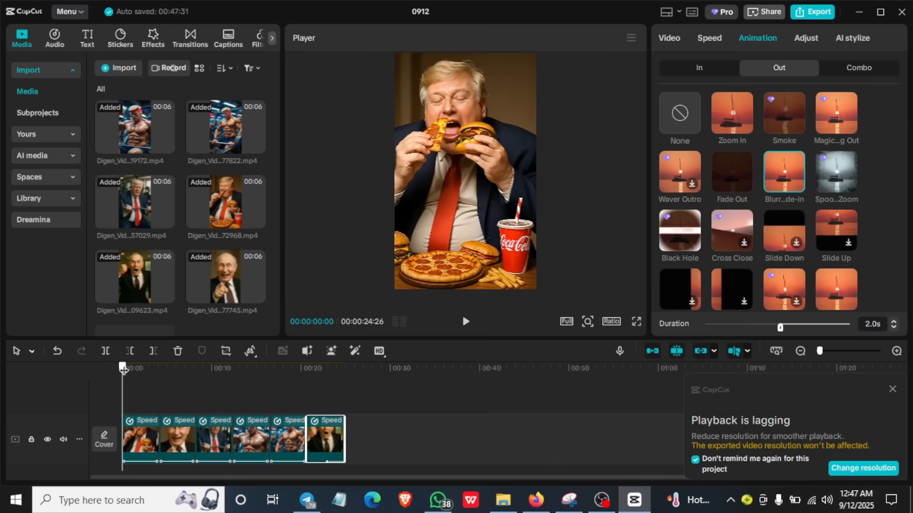
Step: Add the Vertical Blur II transition between the burger-eating and laughing man clips, accepting duplicate frames for it
left_click(189, 39)
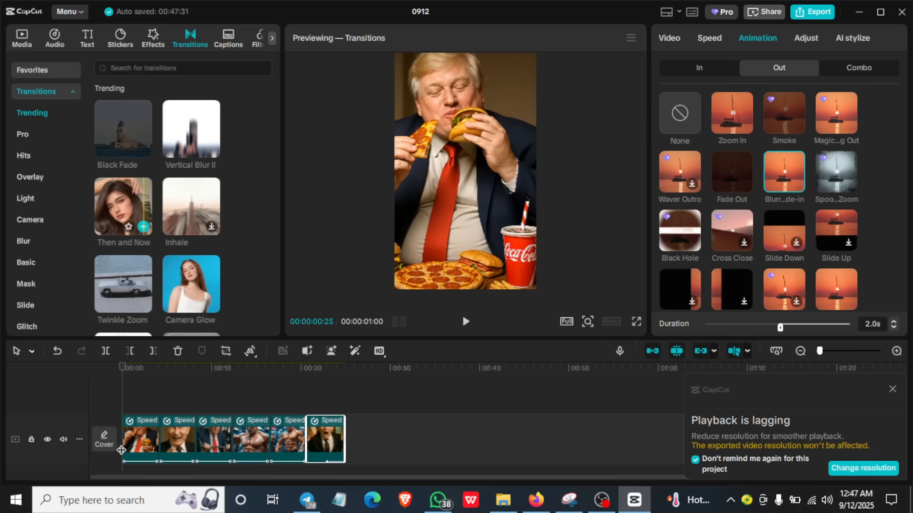
left_click_drag(127, 366, 159, 367)
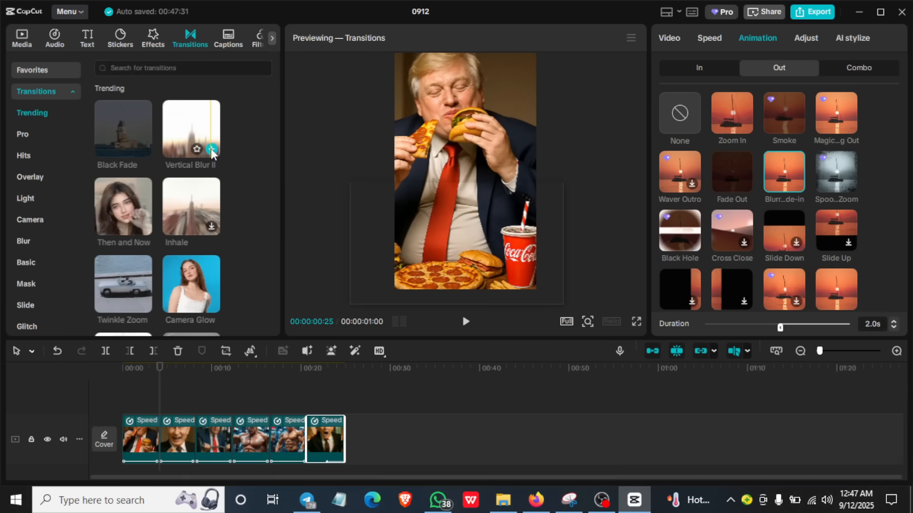
left_click(209, 149)
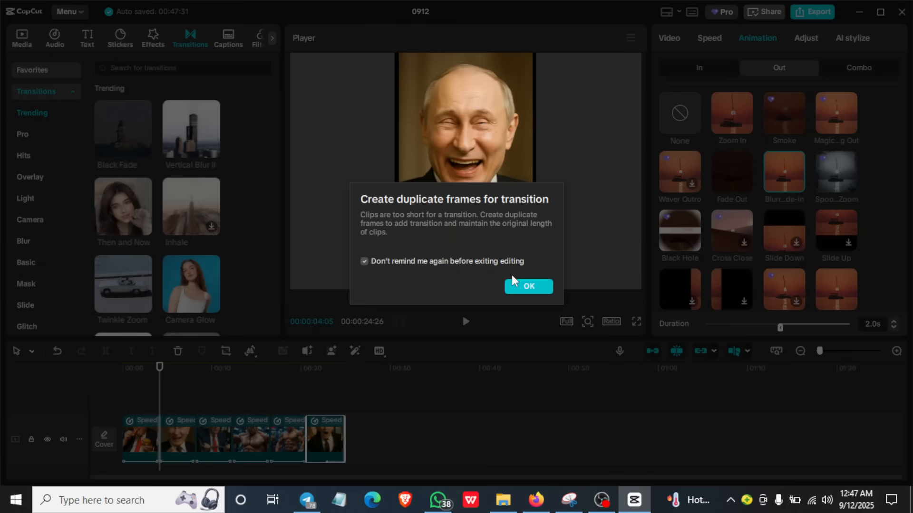
left_click(520, 291)
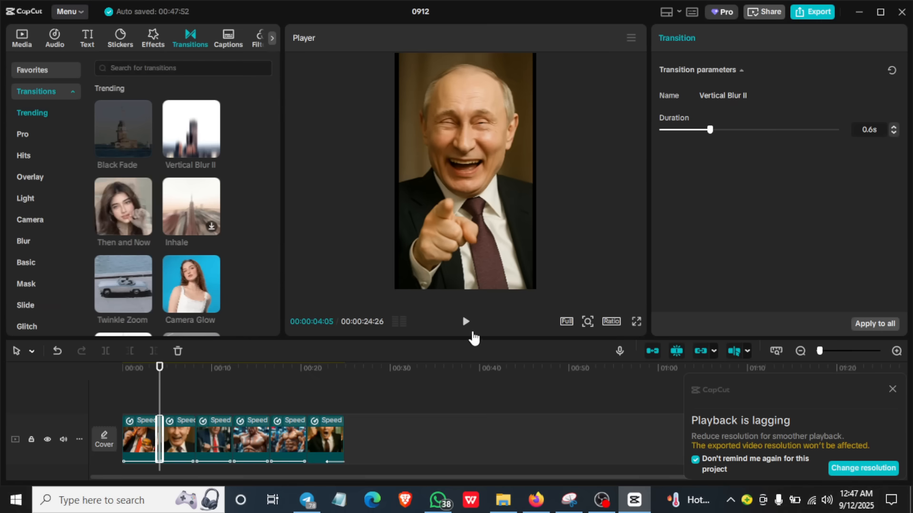
Step: Preview the playback and add the Camera Glow transition between the laughing man clip and the suited man's barbell clip
left_click(466, 322)
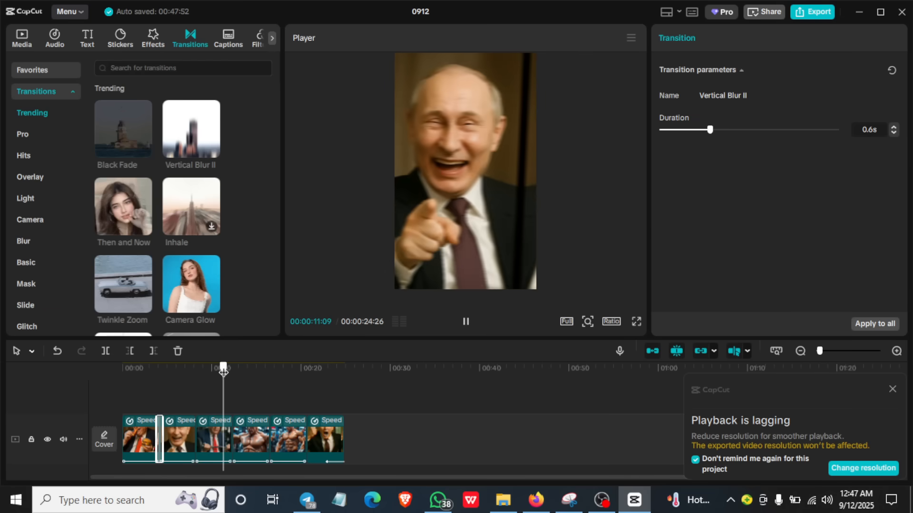
left_click(195, 369)
left_click(210, 304)
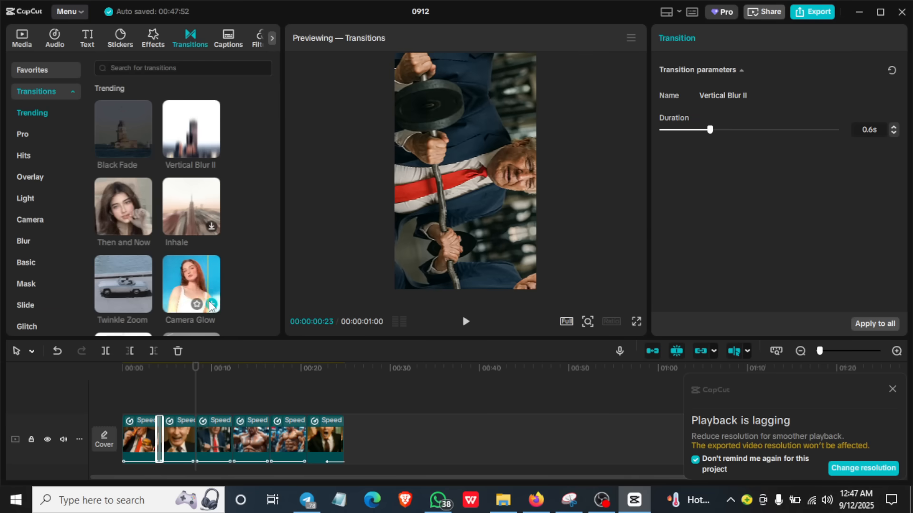
Step: Browse further trending transitions and scrub the timeline to the second bodybuilder clip
scroll(182, 215, "down", 2)
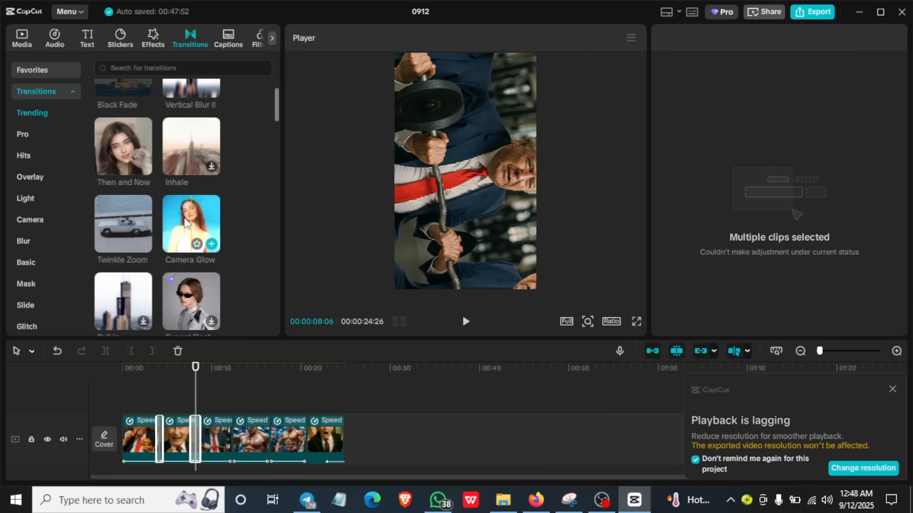
scroll(185, 219, "down", 1)
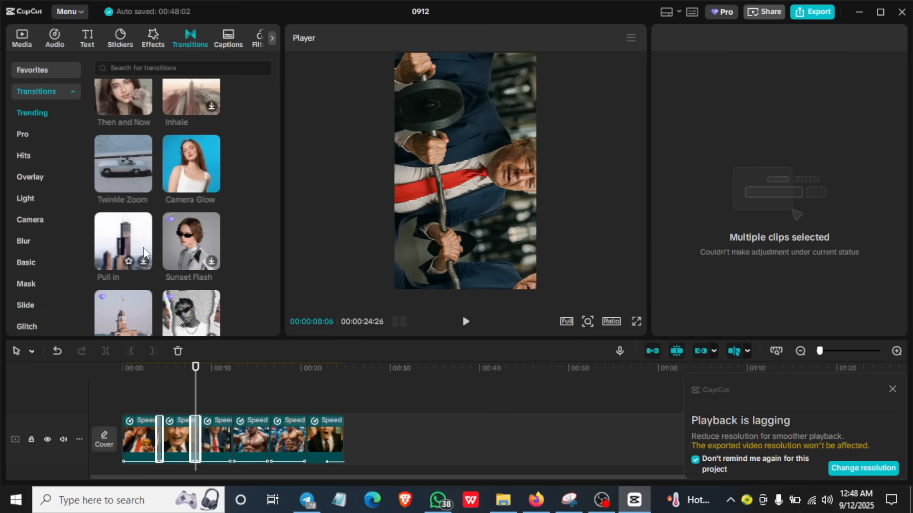
left_click_drag(197, 371, 280, 367)
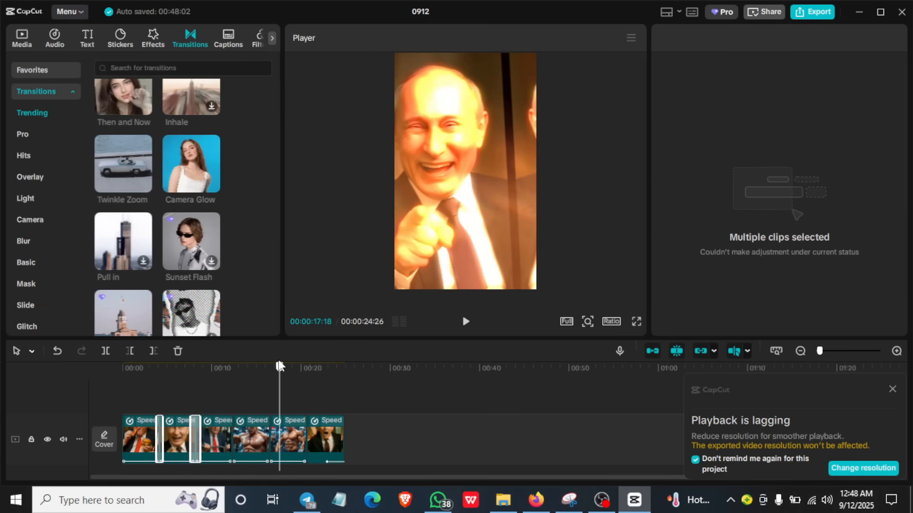
Step: Review the export settings for project 0912, close them without exporting and scrub to the last clip
left_click(369, 331)
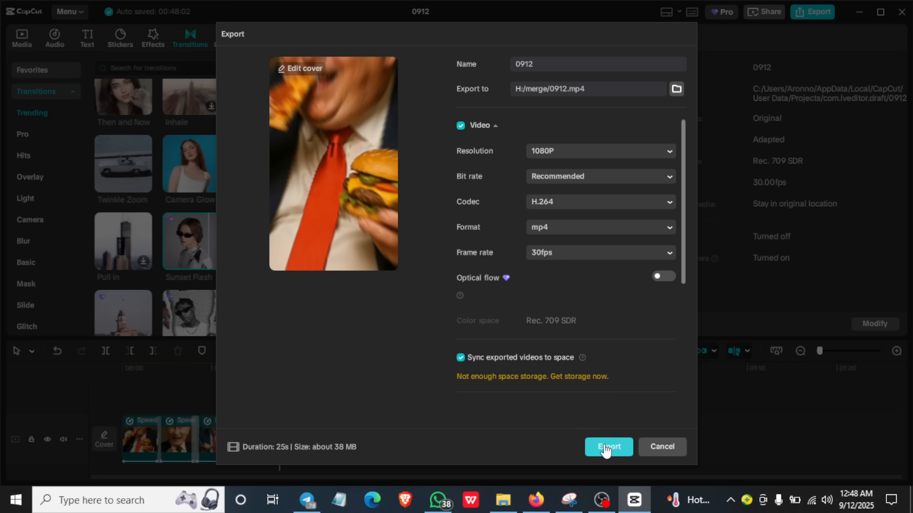
left_click(671, 448)
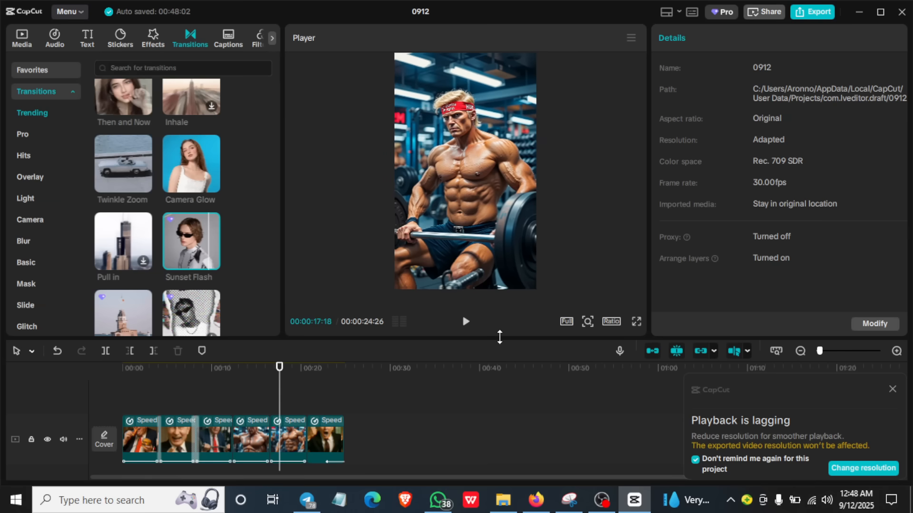
left_click_drag(281, 372, 335, 344)
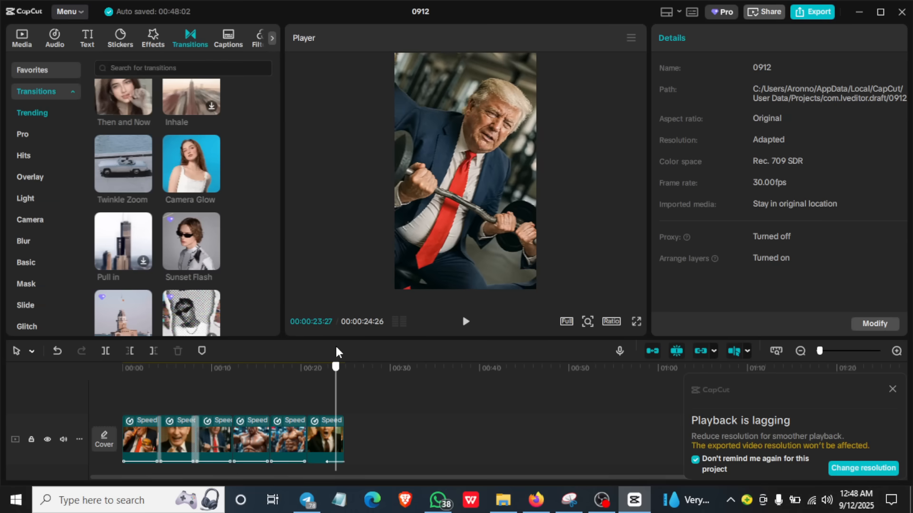